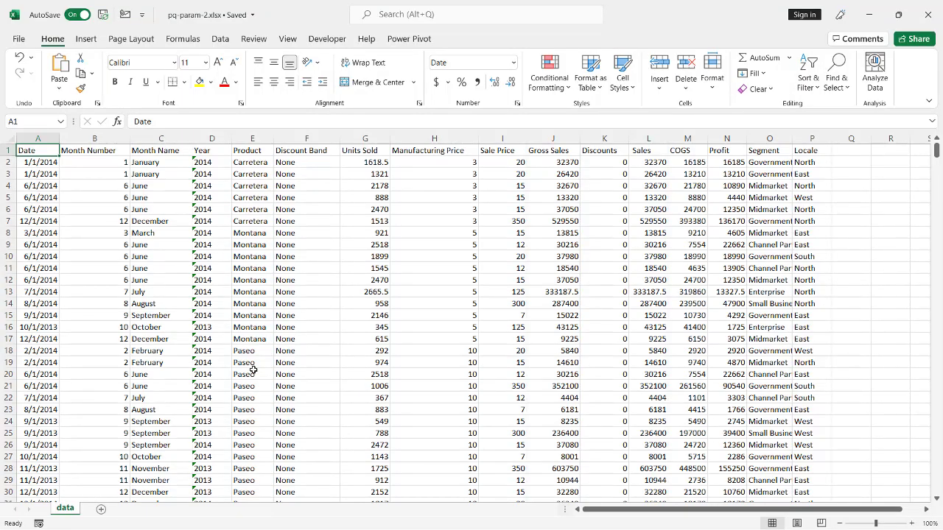
Create a table from the sales range $A$1:$P$701 with headers and open it in Power Query.
click(220, 41)
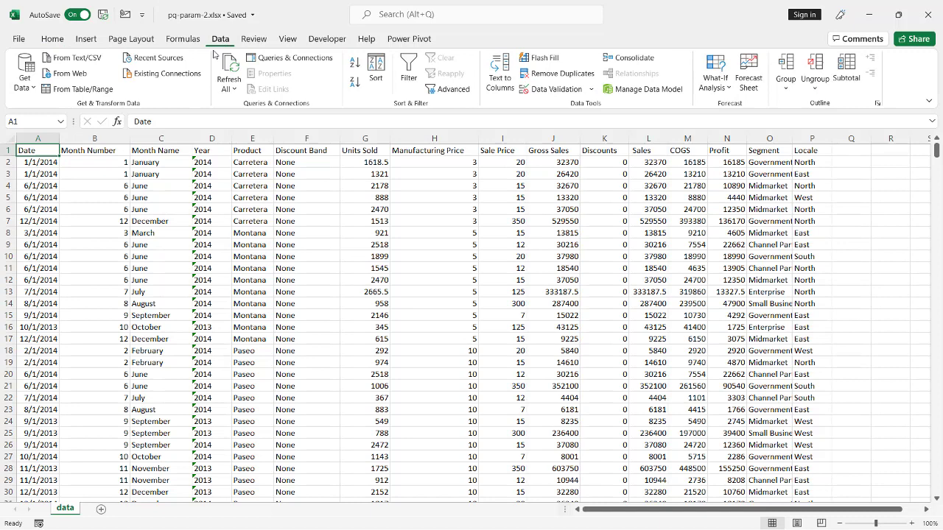
click(93, 90)
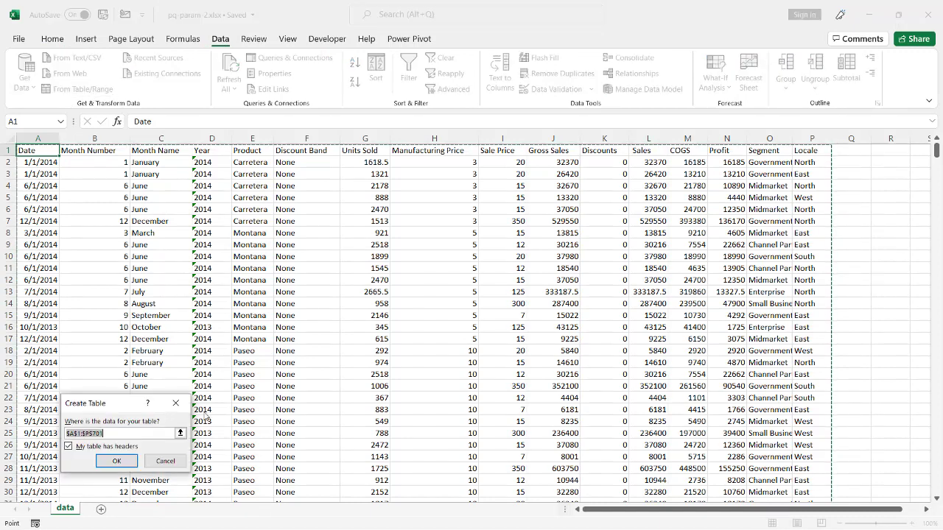
click(114, 462)
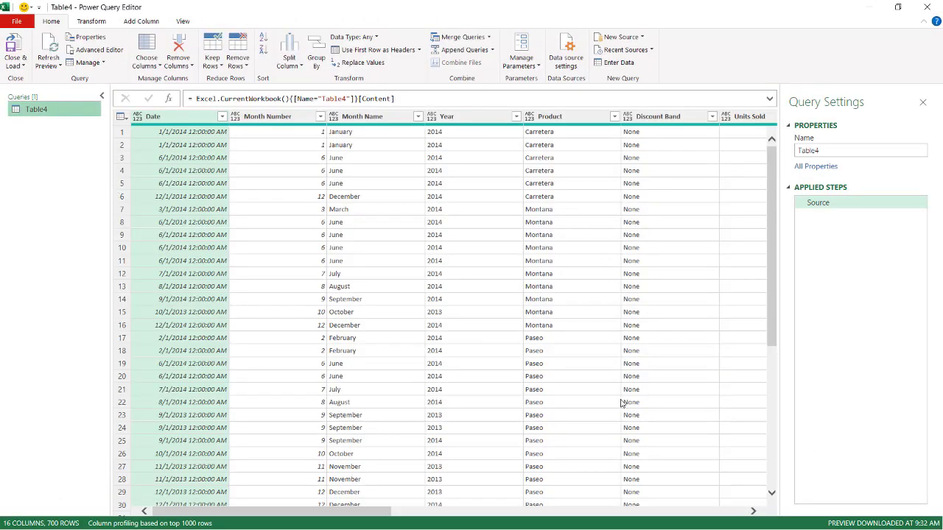
Filter the Locale column to East only and load the 171-row result into Excel.
drag(384, 516, 743, 508)
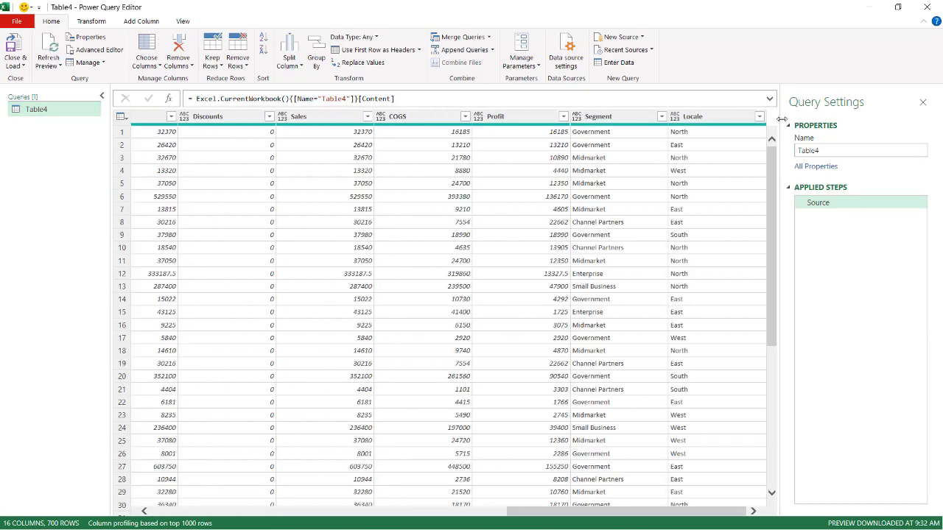
click(759, 116)
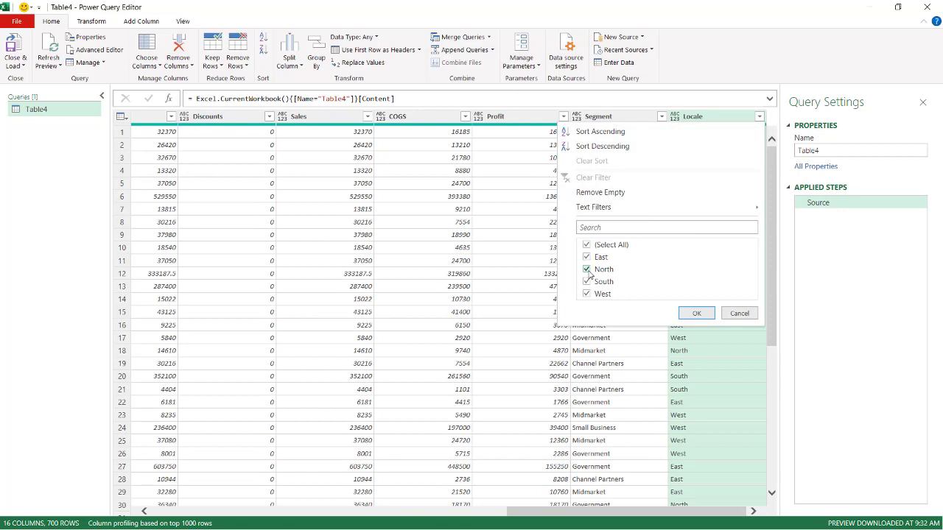
click(587, 246)
click(586, 258)
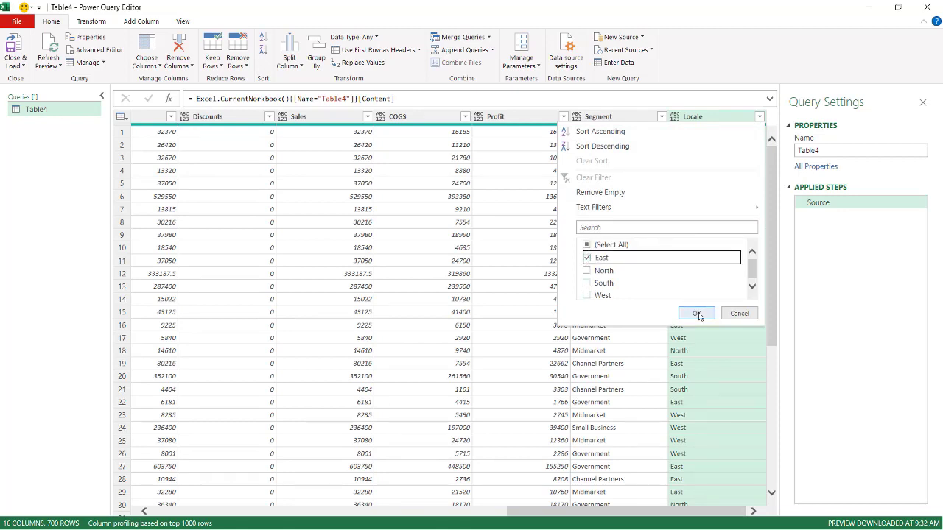
click(696, 313)
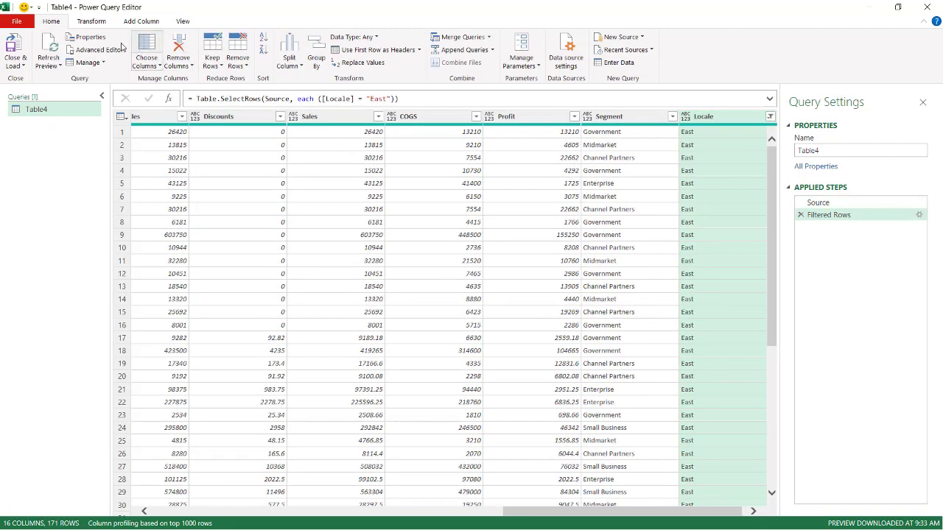
click(15, 46)
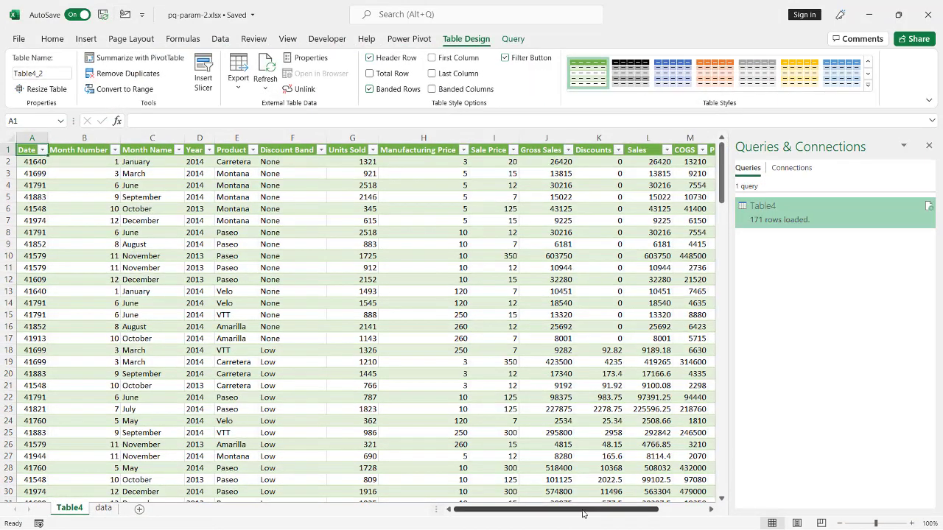
Reopen Table4 from the Queries & Connections pane in the Power Query Editor.
drag(575, 509, 455, 388)
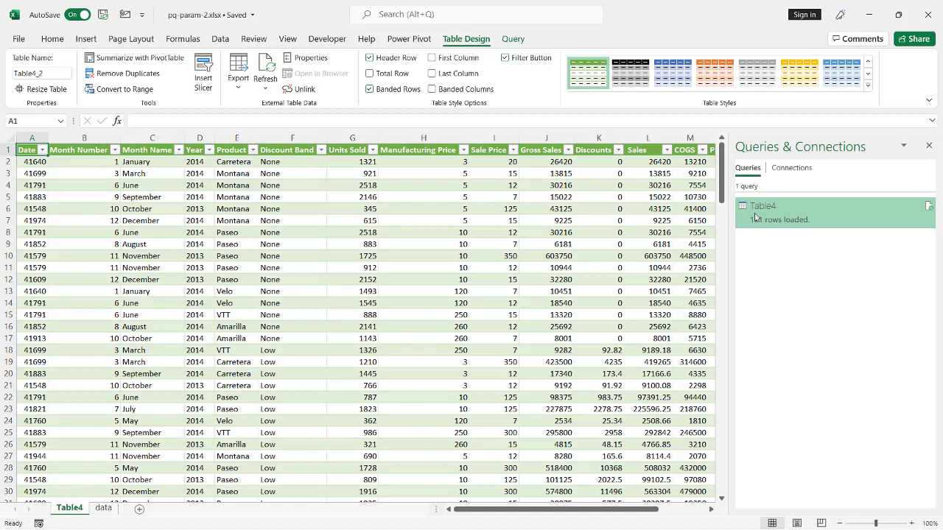
double_click(794, 210)
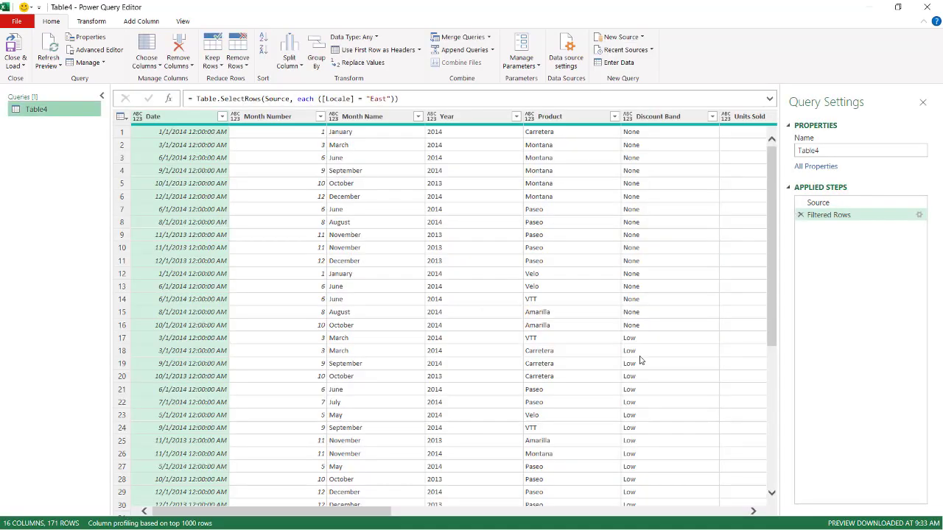
Add a new query parameter named Locale with current value North.
drag(381, 517, 278, 509)
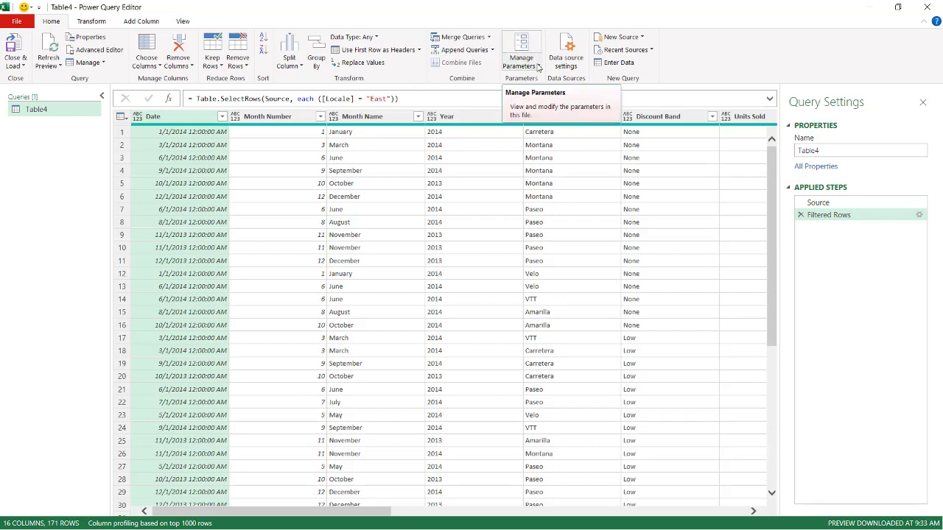
click(522, 67)
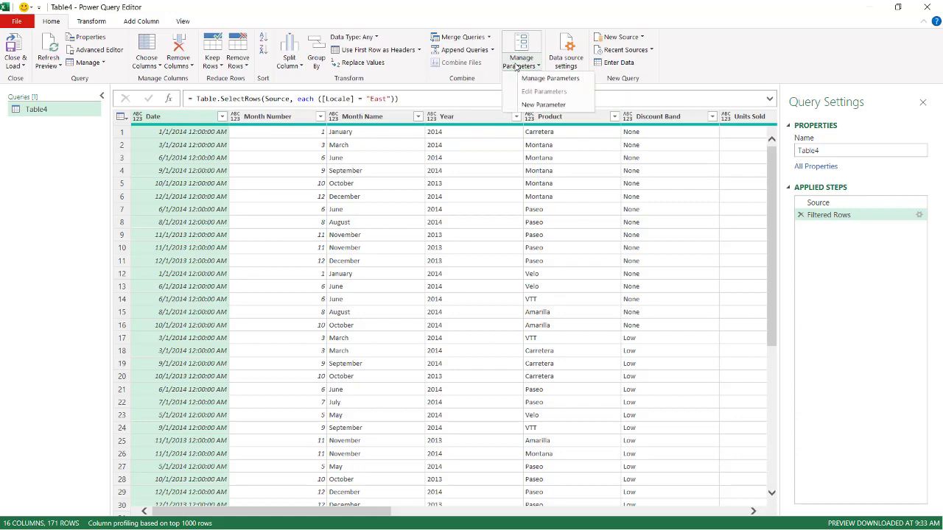
click(530, 106)
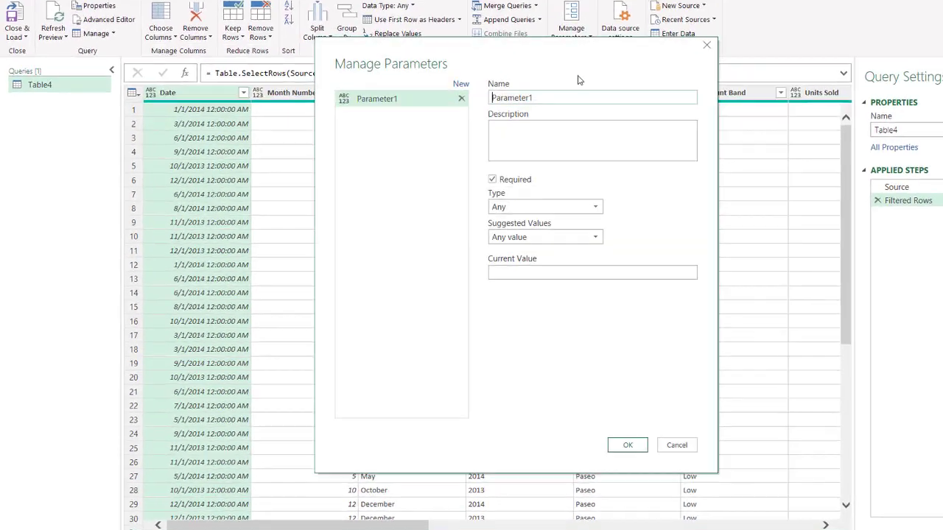
double_click(621, 67)
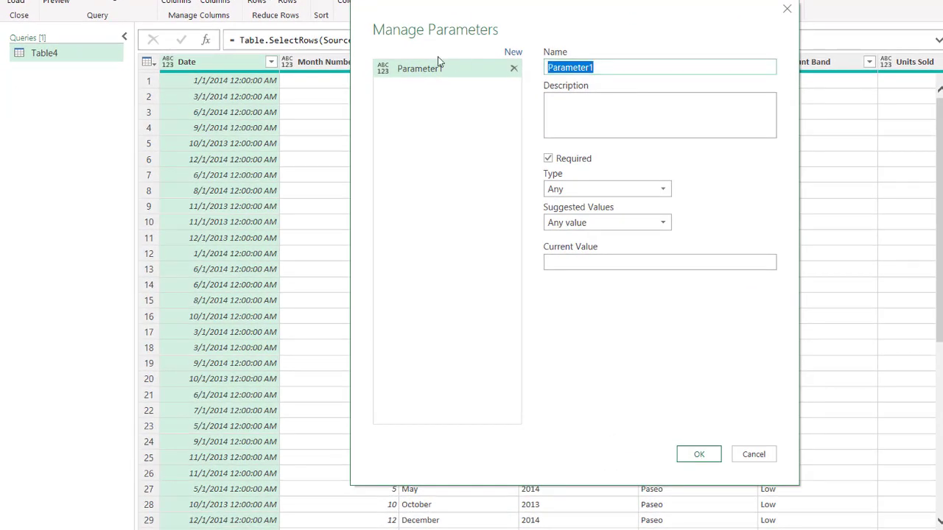
text(Locale)
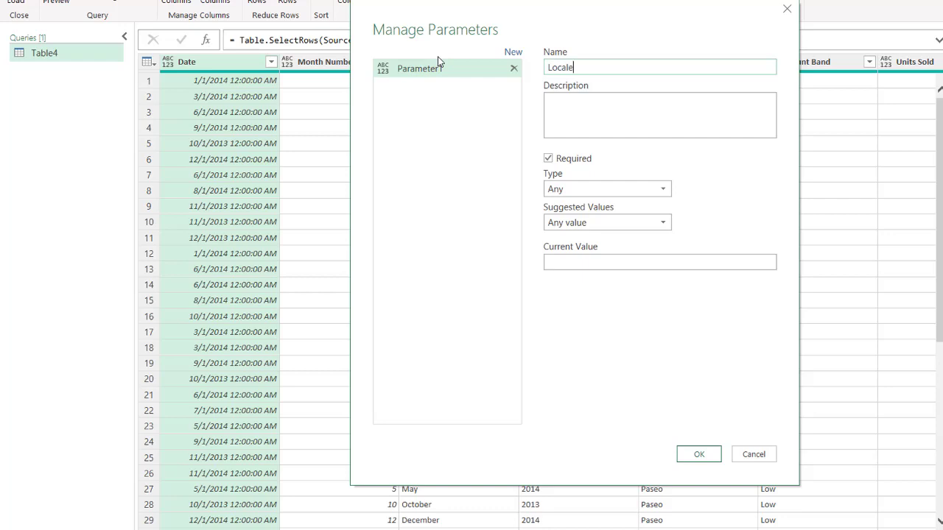
click(589, 264)
key(BackSpace)
key(BackSpace)
key(BackSpace)
text(orth)
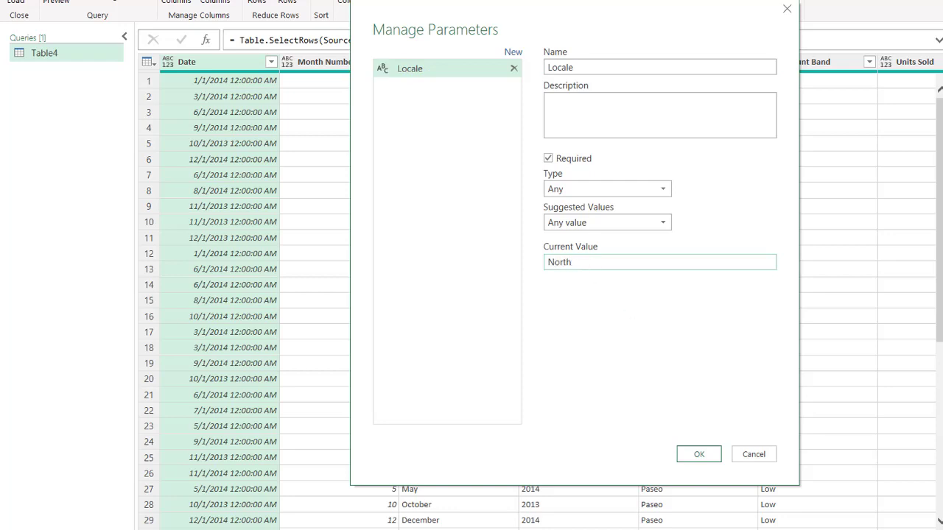
Save the Locale parameter and replace "East" with Locale in Table4's Table.SelectRows filter formula.
click(706, 459)
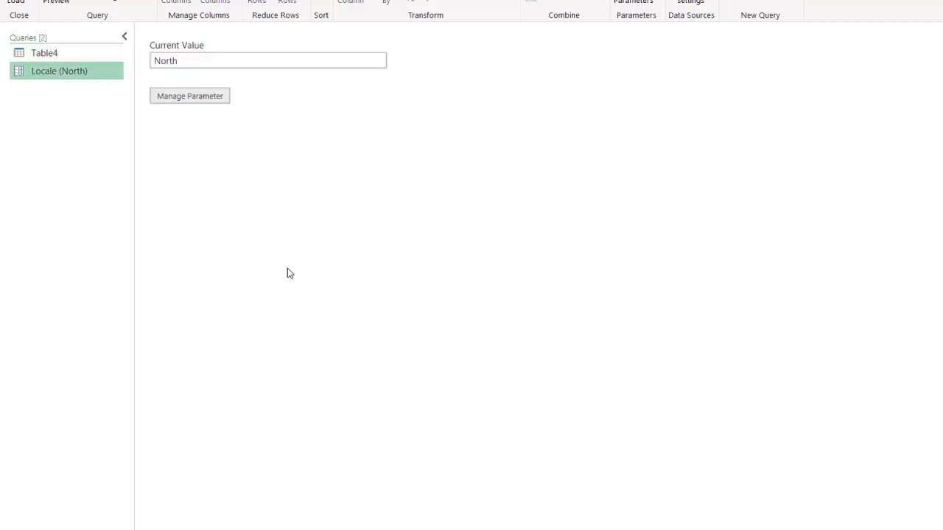
click(62, 52)
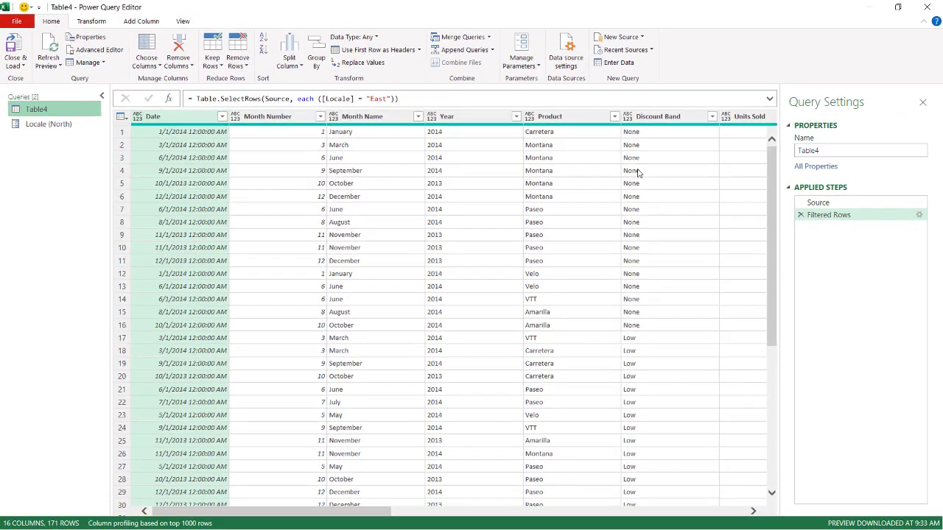
click(392, 98)
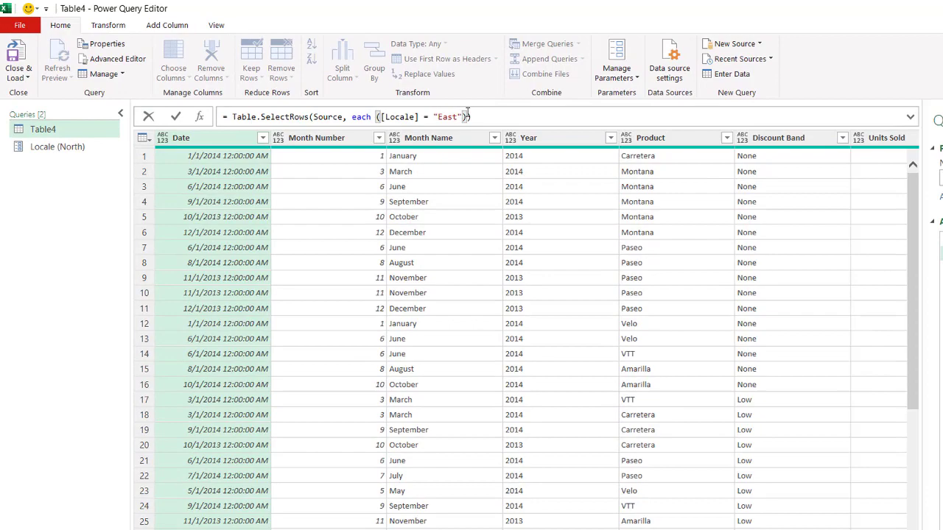
key(BackSpace)
key(BackSpace)
key(BackSpace)
key(BackSpace)
key(BackSpace)
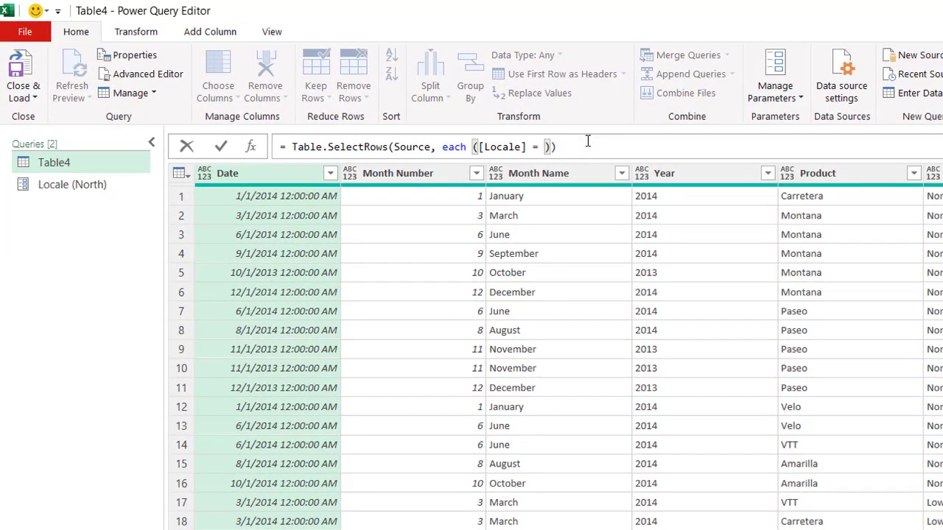
text(Lo)
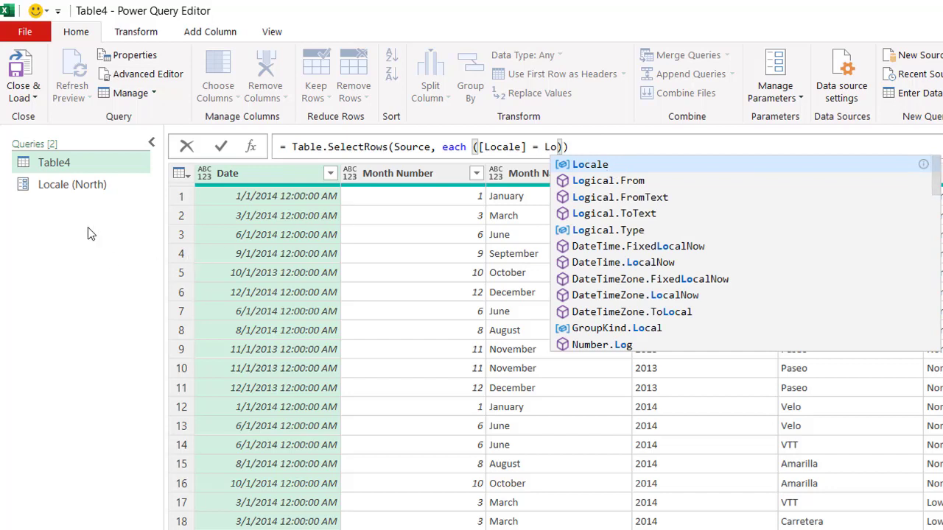
click(587, 164)
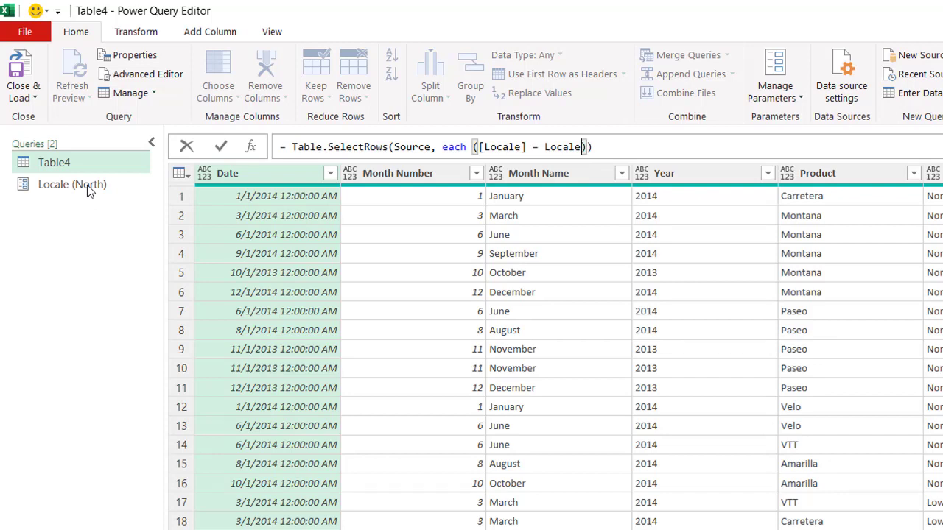
key(Return)
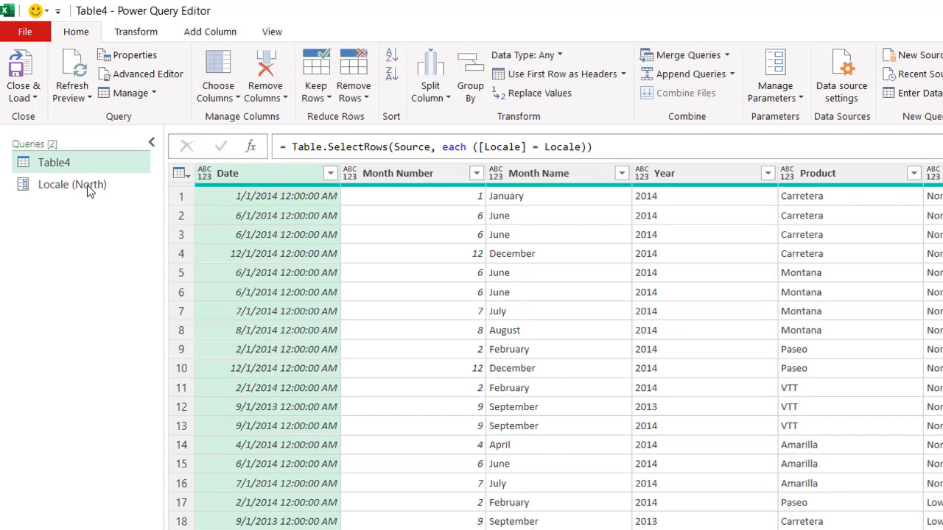
scroll(567, 346, right, 10)
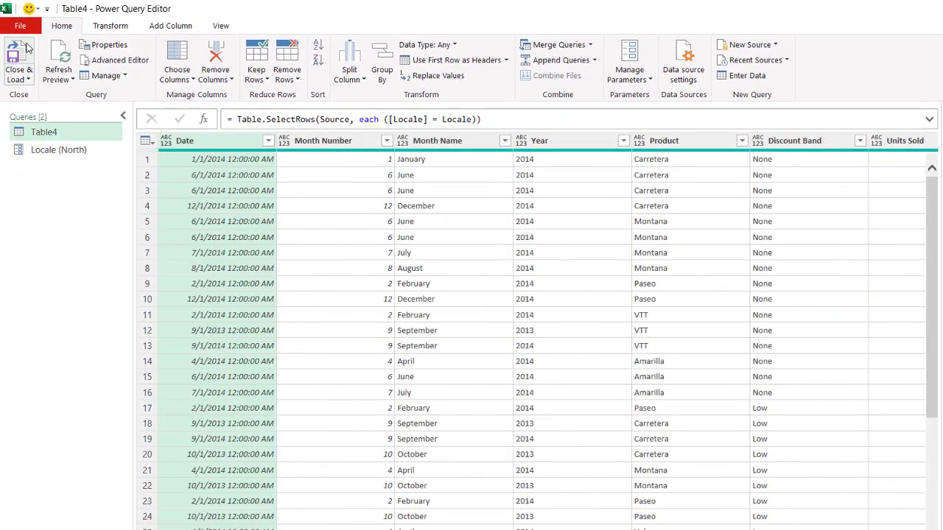
Load the query to Excel, then reopen the Locale parameter and set its value to West.
click(22, 55)
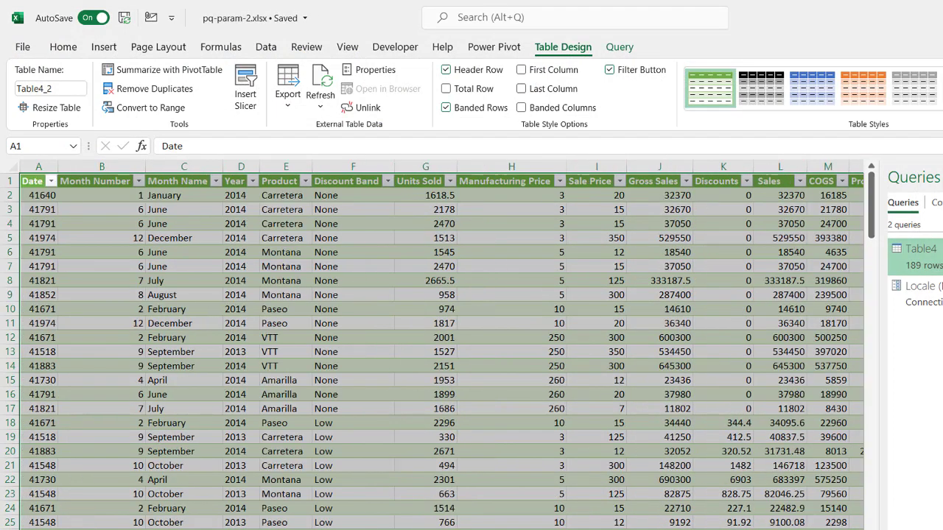
double_click(917, 288)
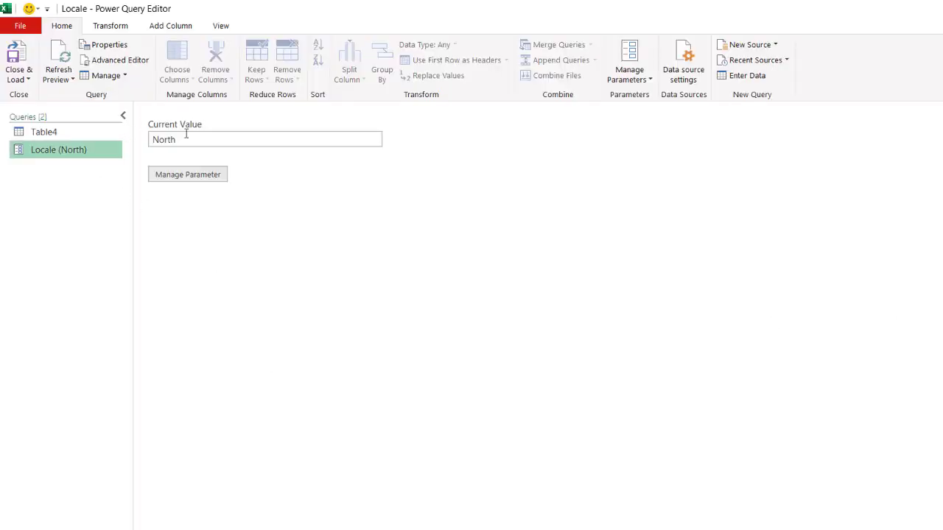
click(185, 140)
key(ctrl+a)
text(We)
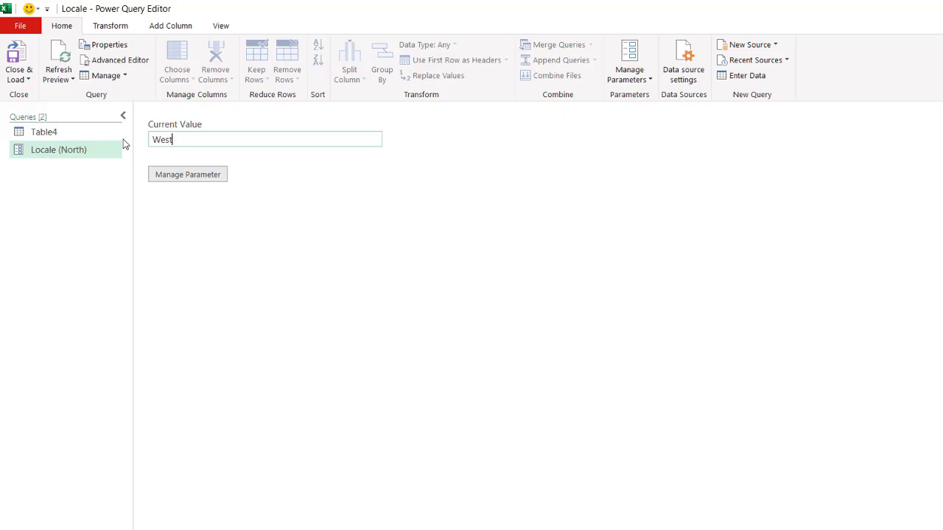
text(st)
key(Return)
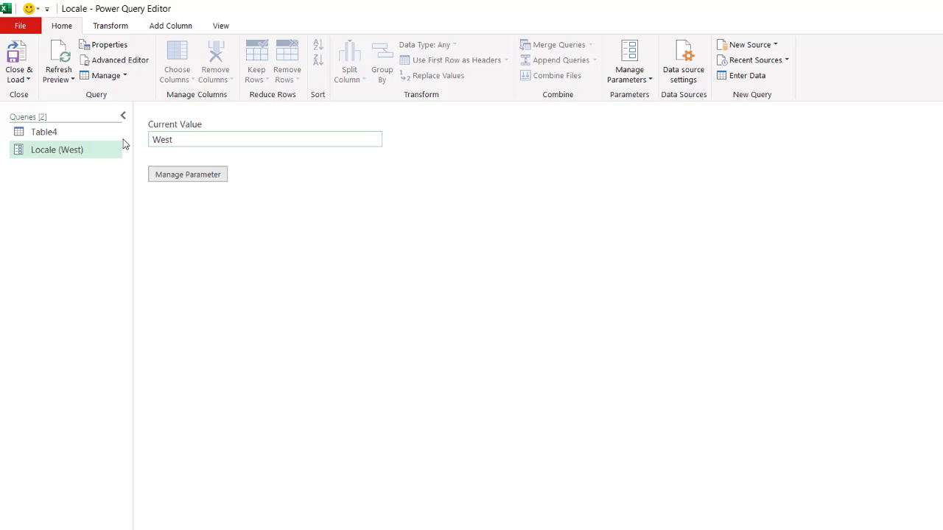
Review Table4's West-only rows, then return to the Locale parameter.
click(77, 137)
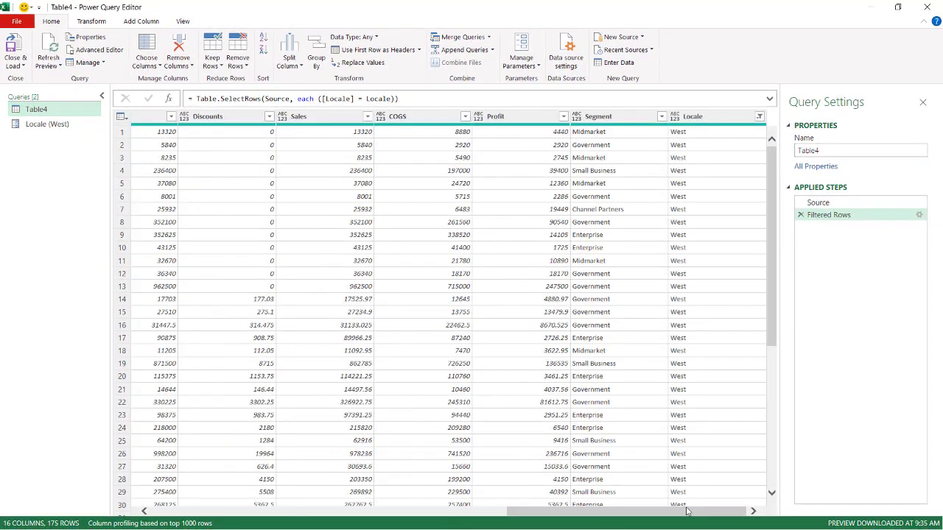
drag(687, 512, 323, 511)
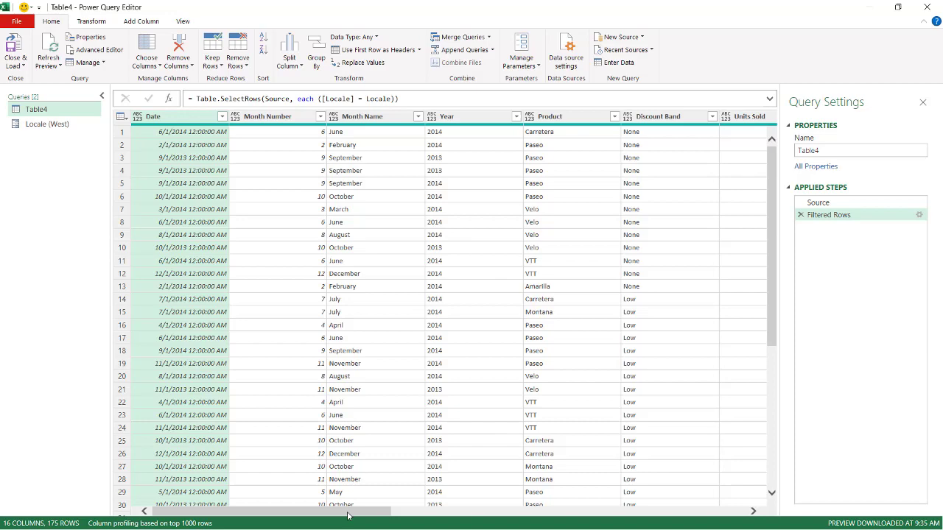
mouse_move(350, 514)
mouse_down()
mouse_move(599, 512)
mouse_move(350, 515)
mouse_up()
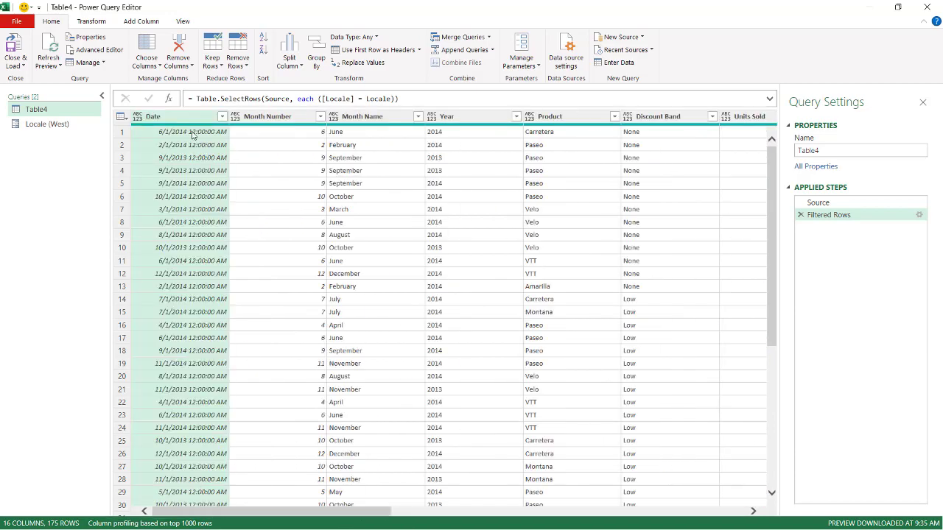
click(83, 131)
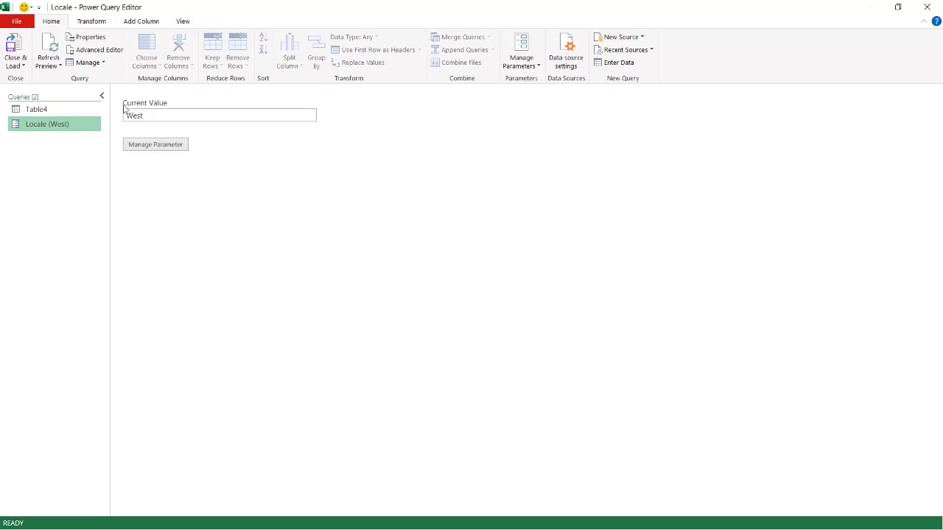
Make Locale a Text parameter whose suggested values come from a list.
click(157, 147)
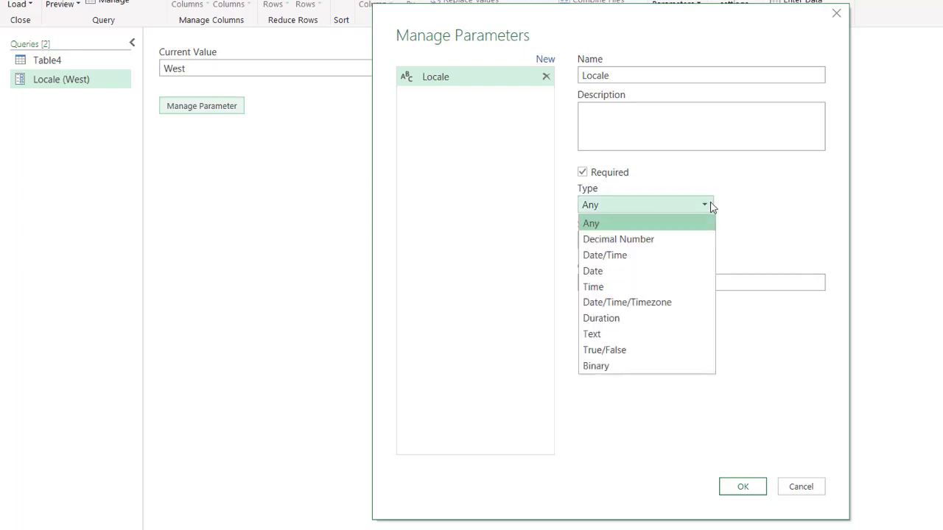
click(651, 336)
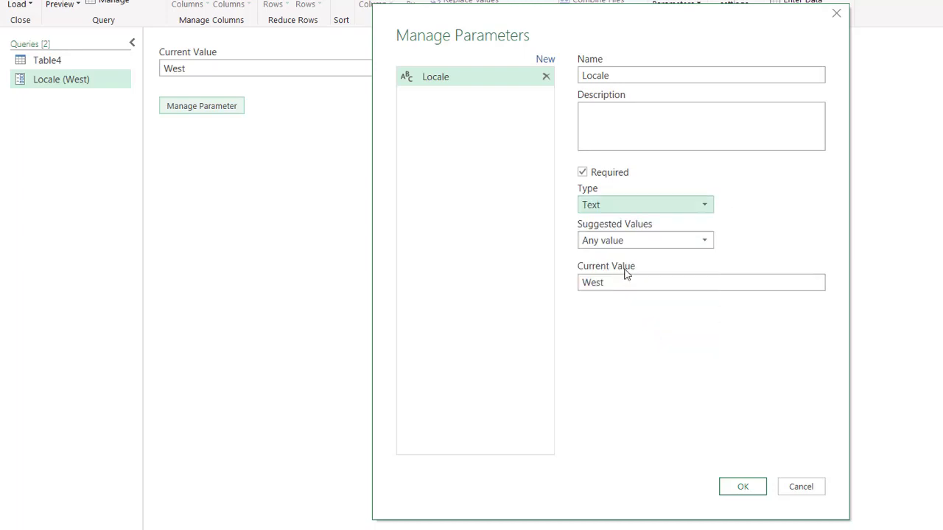
click(678, 240)
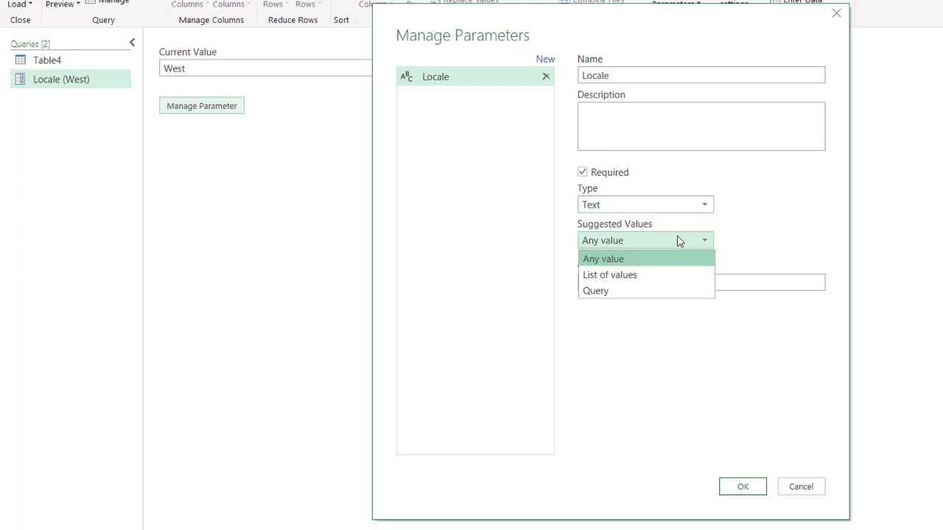
click(677, 275)
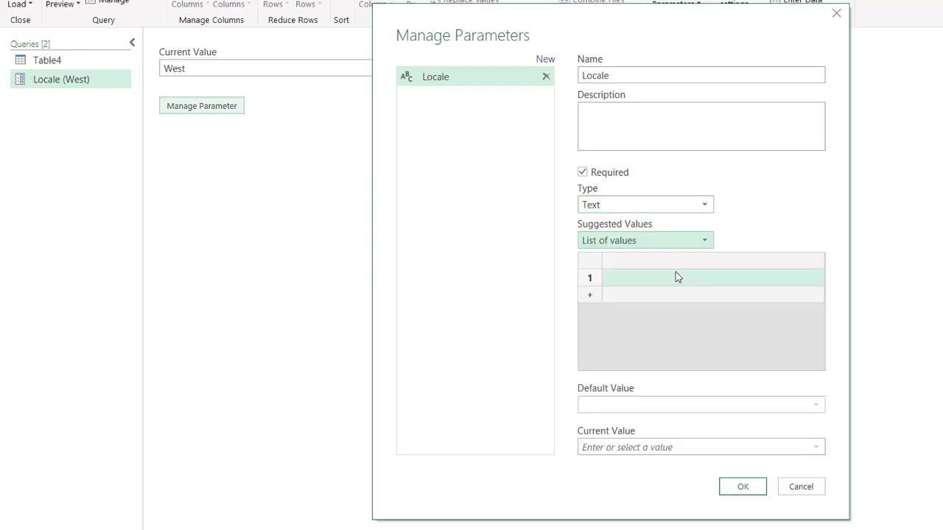
Enter North, South, East and West as the allowed Locale values.
click(669, 278)
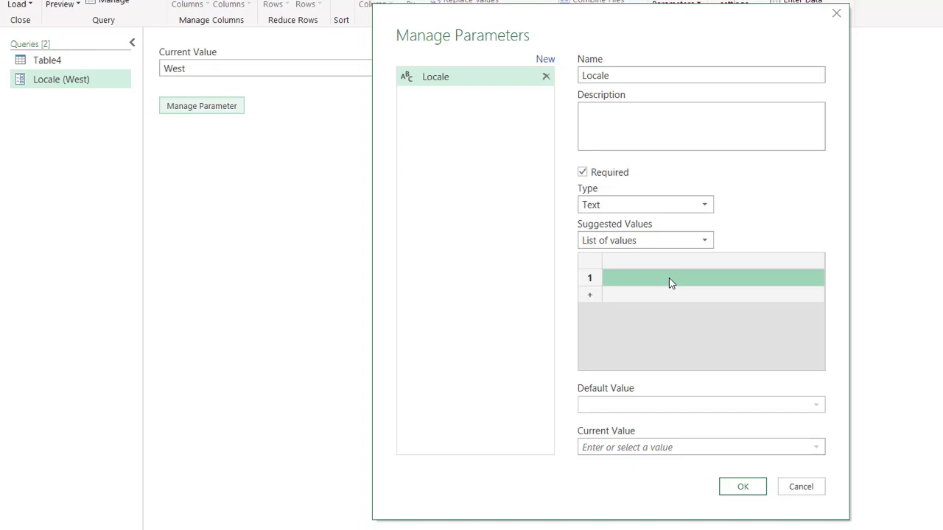
text(NOR)
key(BackSpace)
key(BackSpace)
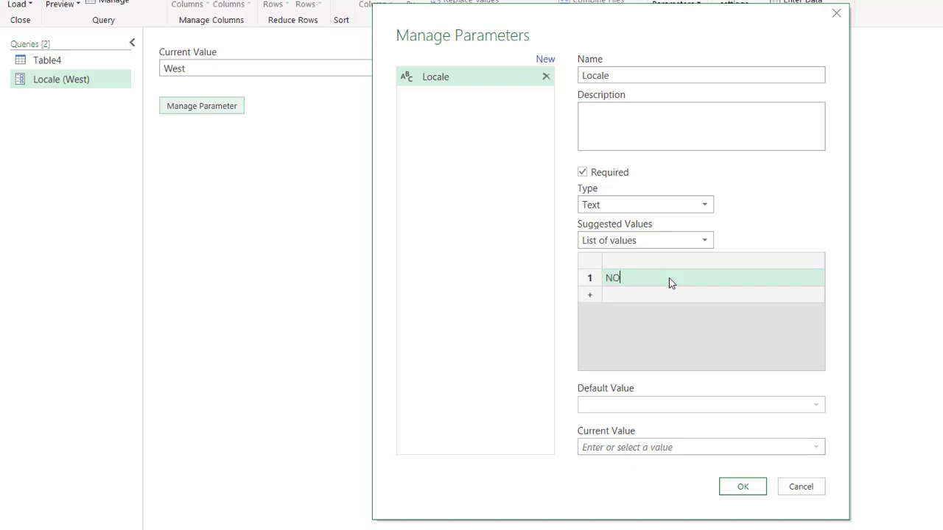
text(orth)
key(Return)
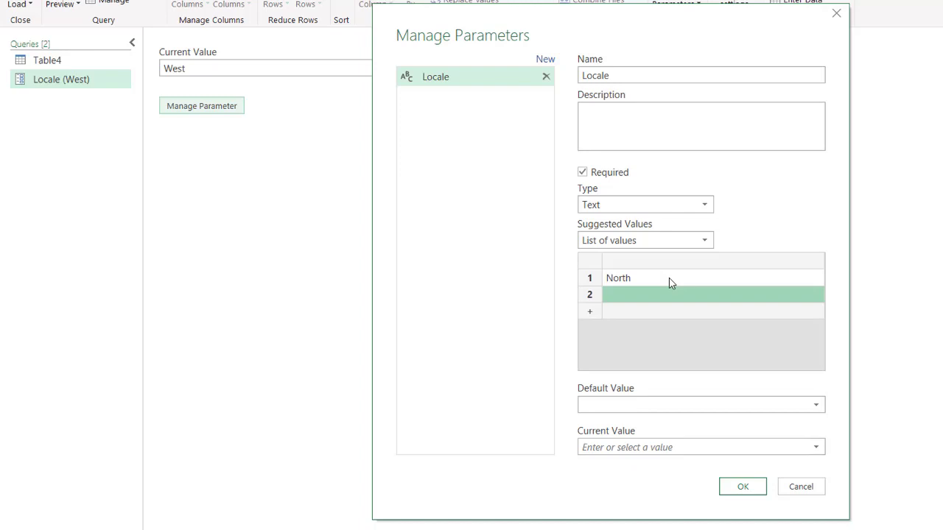
text(South)
key(Return)
text(E)
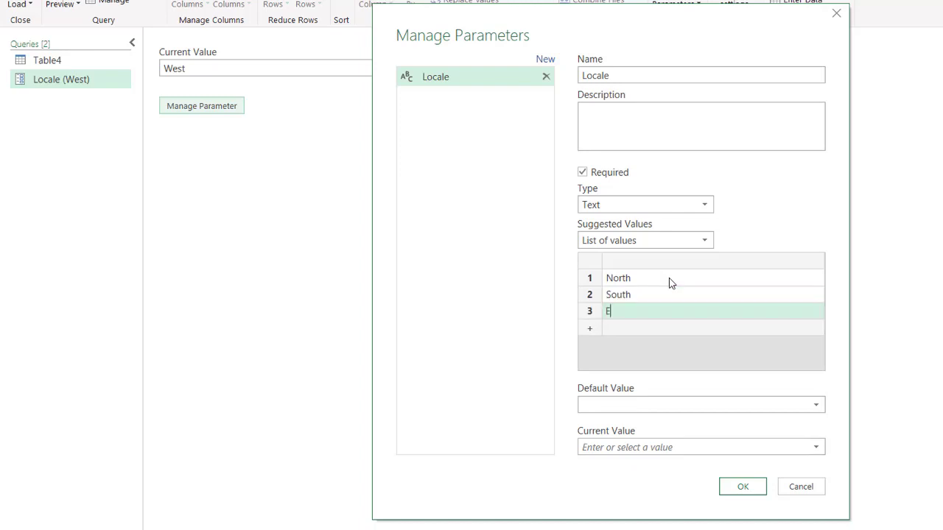
text(ast)
key(Return)
text(W)
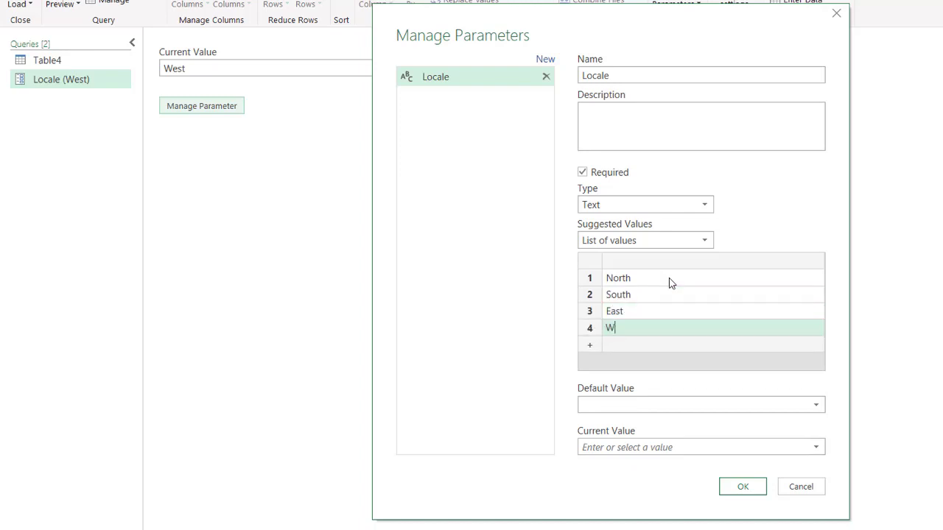
text(est)
Choose North as both the default and current value.
click(786, 404)
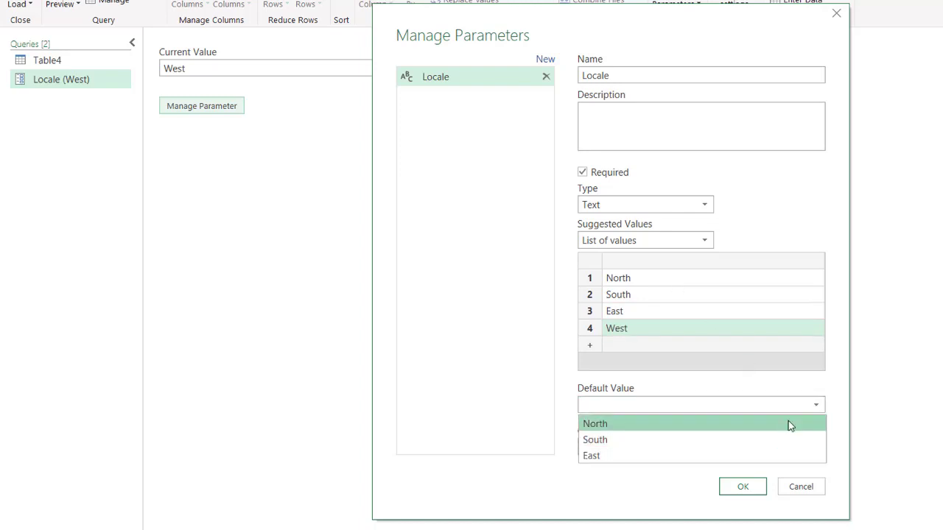
click(789, 424)
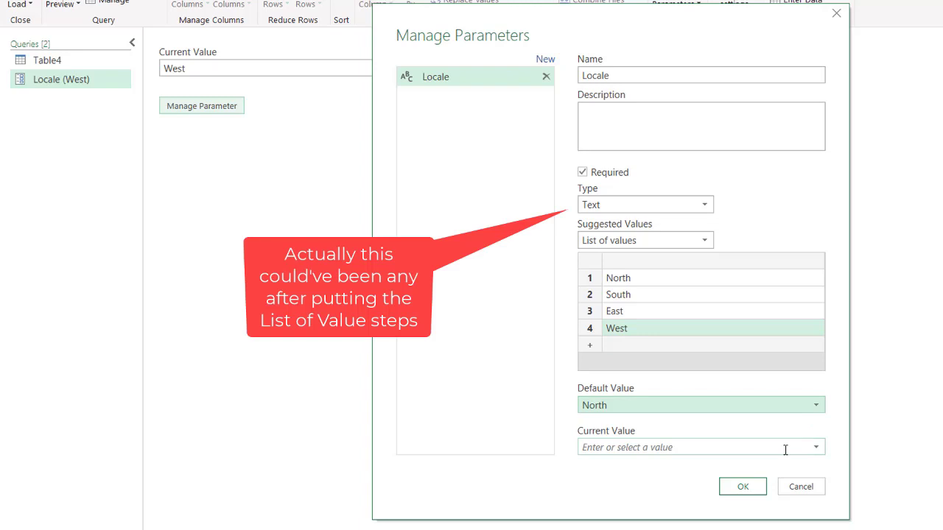
click(786, 448)
click(813, 448)
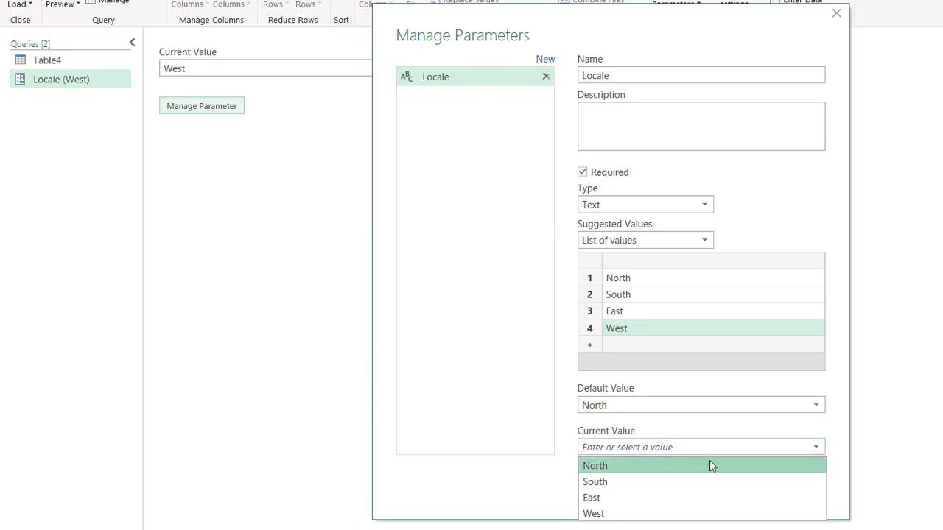
click(712, 466)
Save the parameter settings and check that Table4 shows North rows.
click(750, 495)
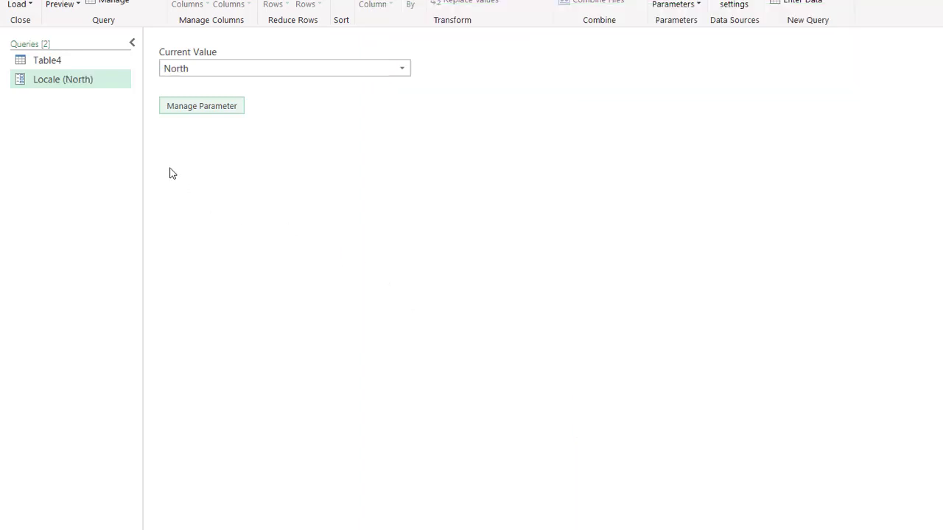
click(94, 59)
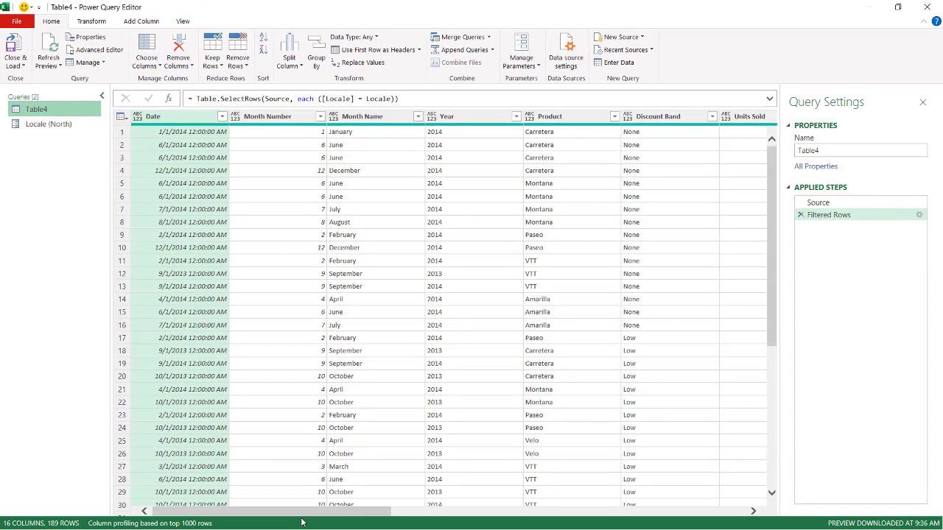
scroll(747, 455, right, 10)
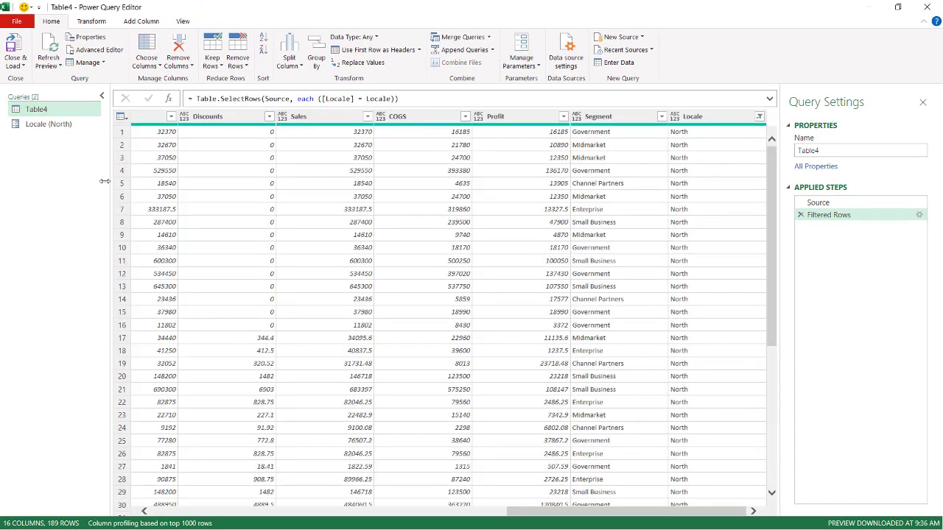
Pick East from the Locale dropdown and verify Table4 now lists 171 East rows.
click(74, 126)
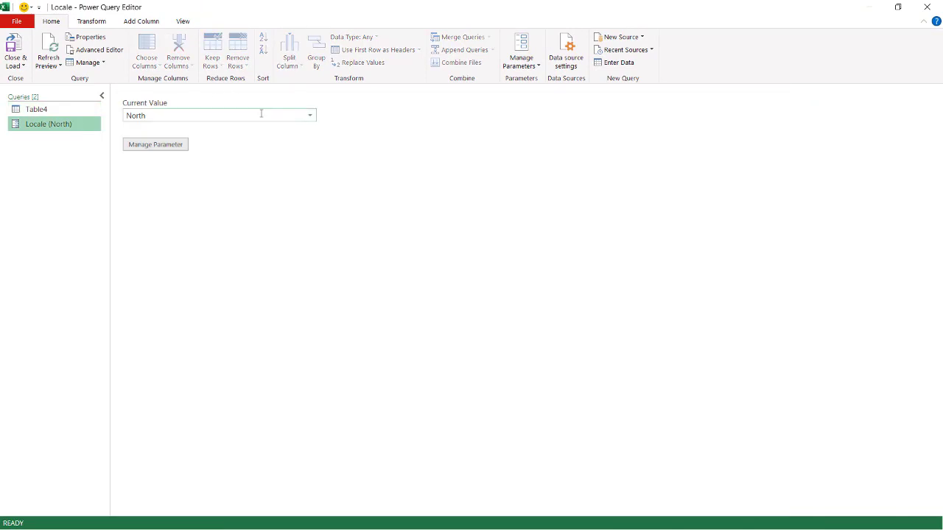
click(310, 115)
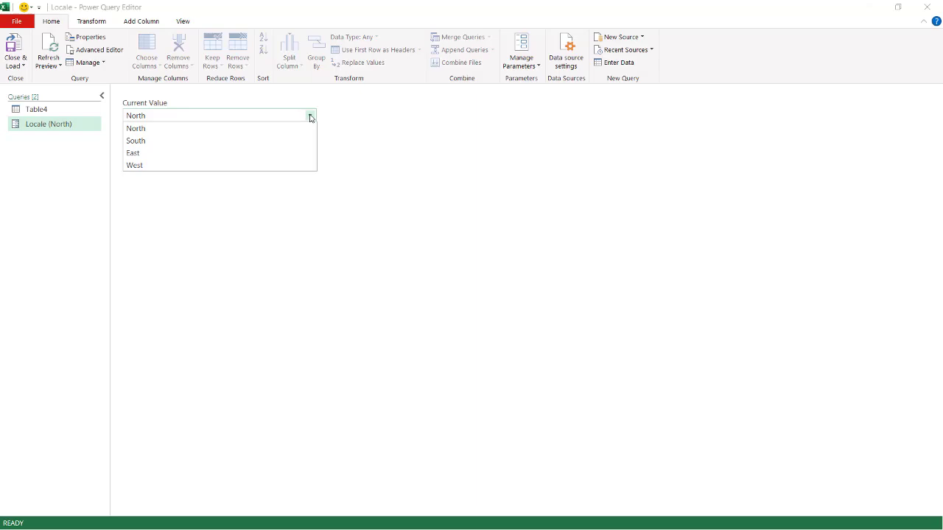
click(291, 154)
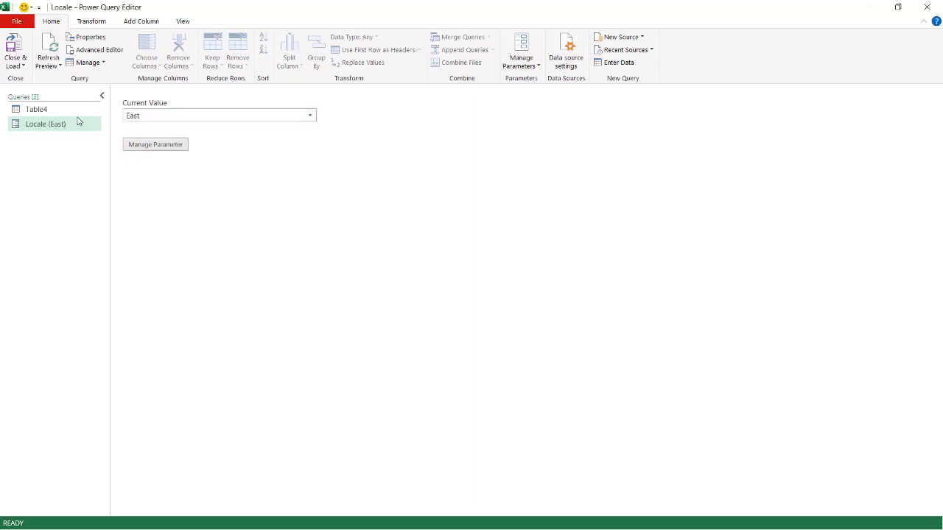
click(70, 112)
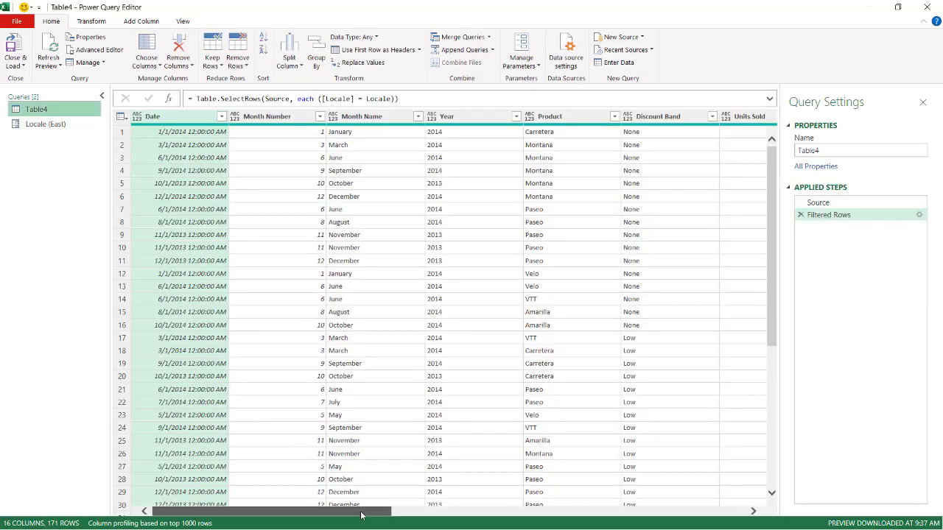
drag(358, 511, 718, 501)
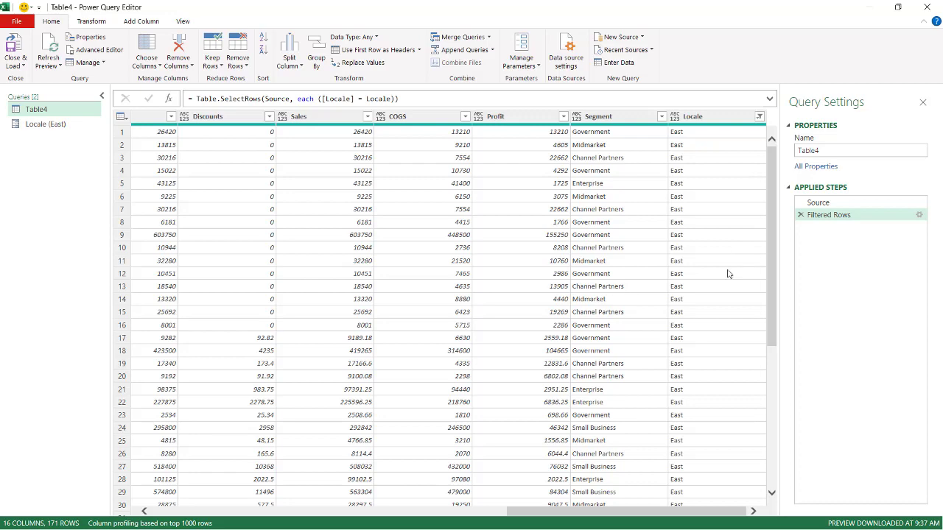
Close & Load the query, then Refresh All so the Table4 sheet lists the East rows.
click(16, 50)
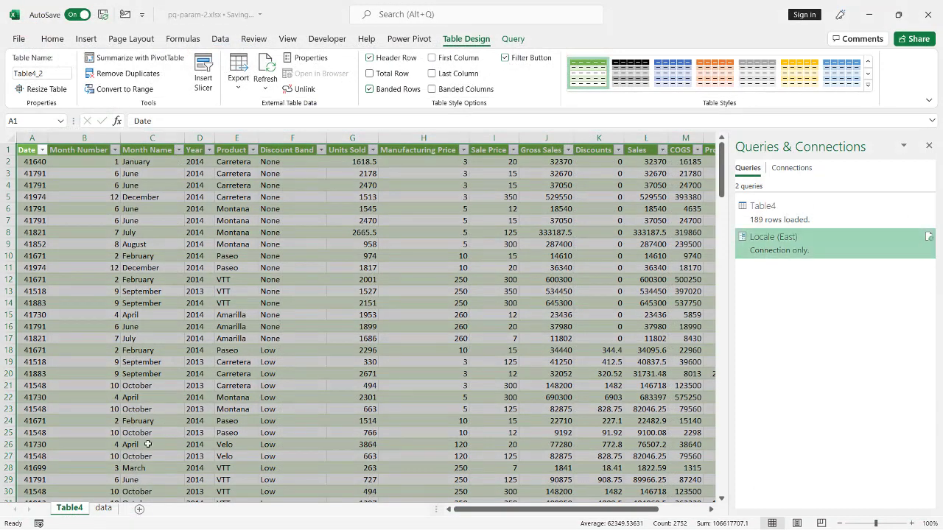
drag(537, 509, 586, 509)
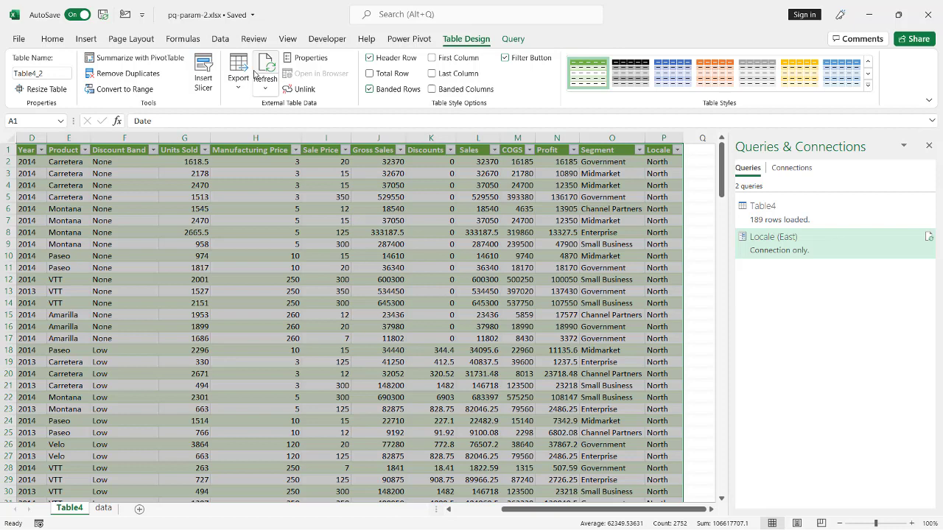
click(220, 39)
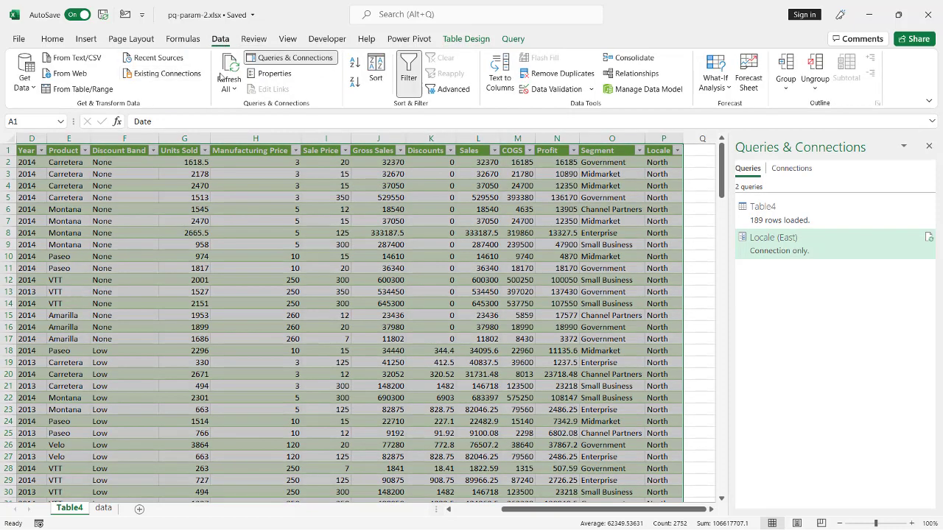
click(228, 74)
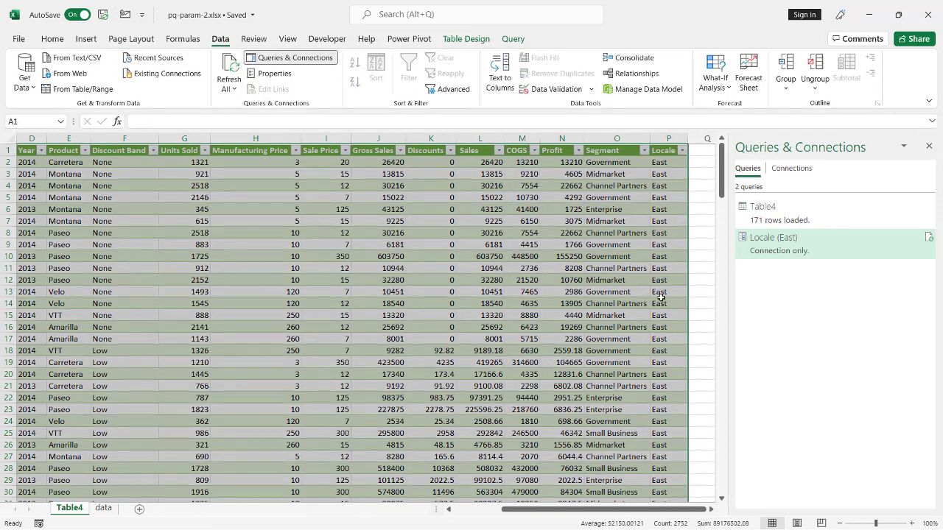